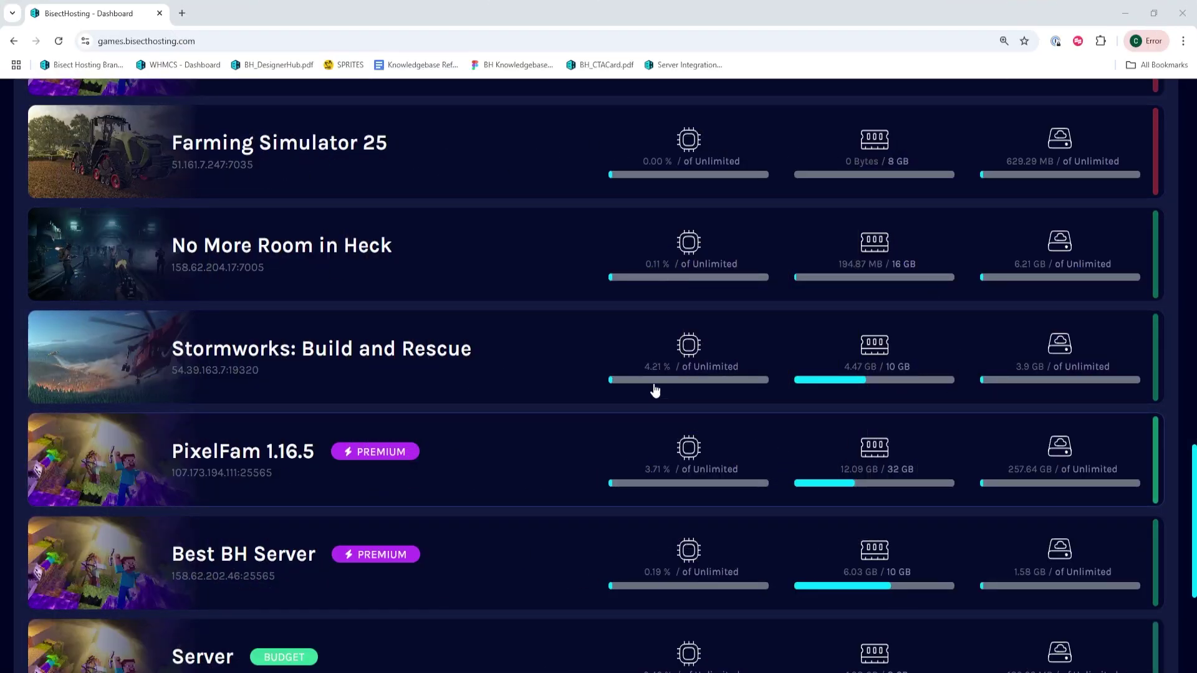
Open the Stormworks: Build and Rescue server's overview from the dashboard server list.
click(392, 351)
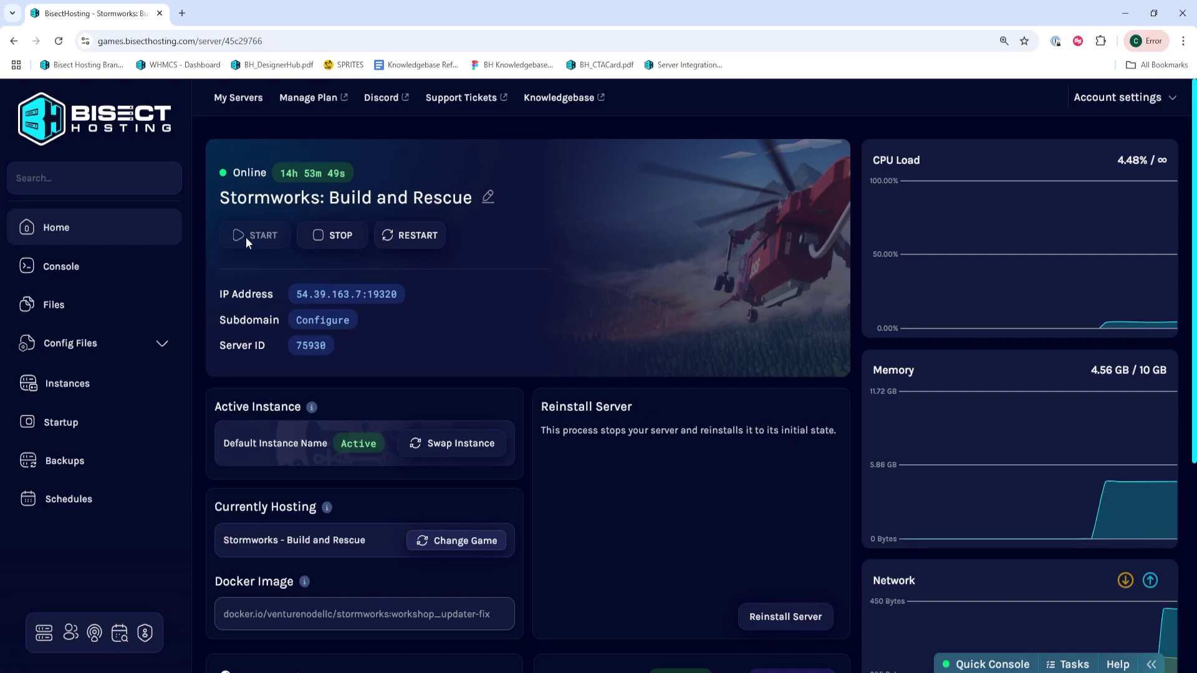
View the server's Startup variables, then open Stormworks' Multiplayer Internet dedicated server list.
click(72, 429)
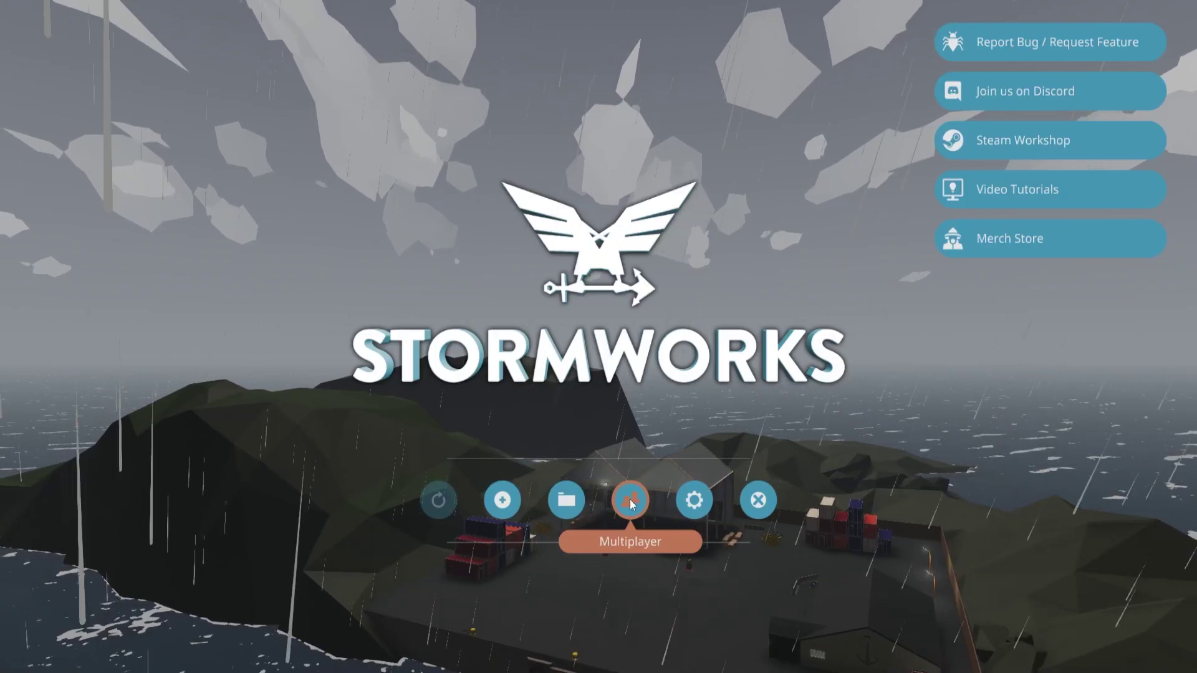
click(631, 504)
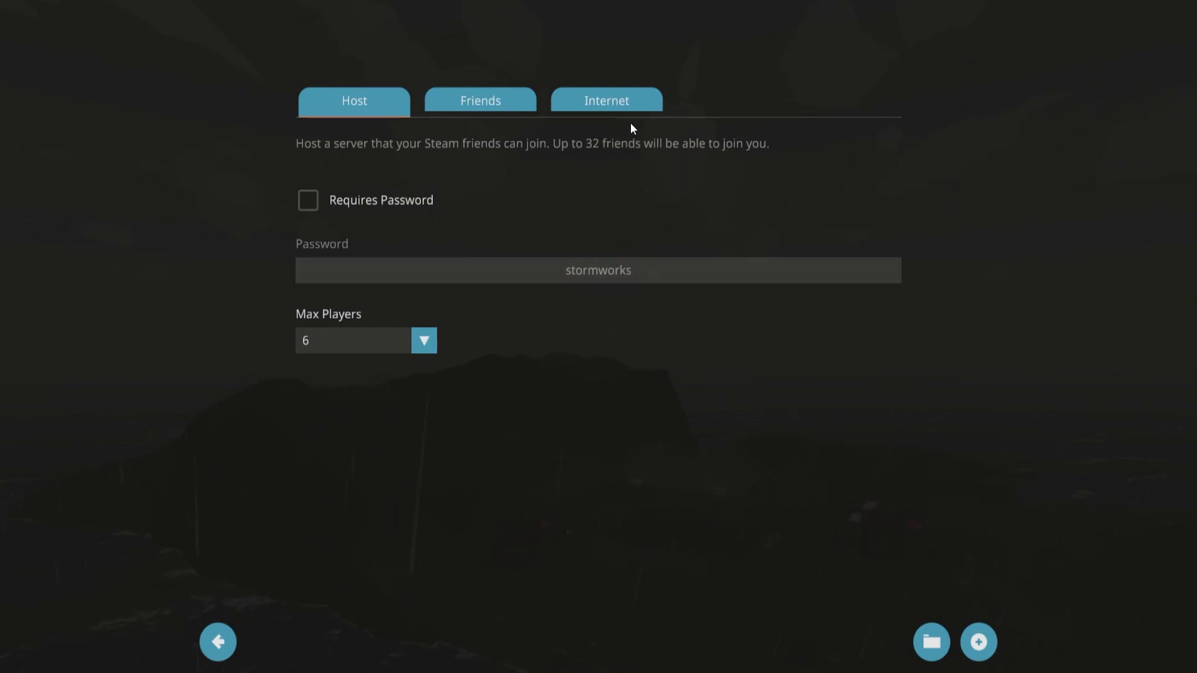
click(630, 97)
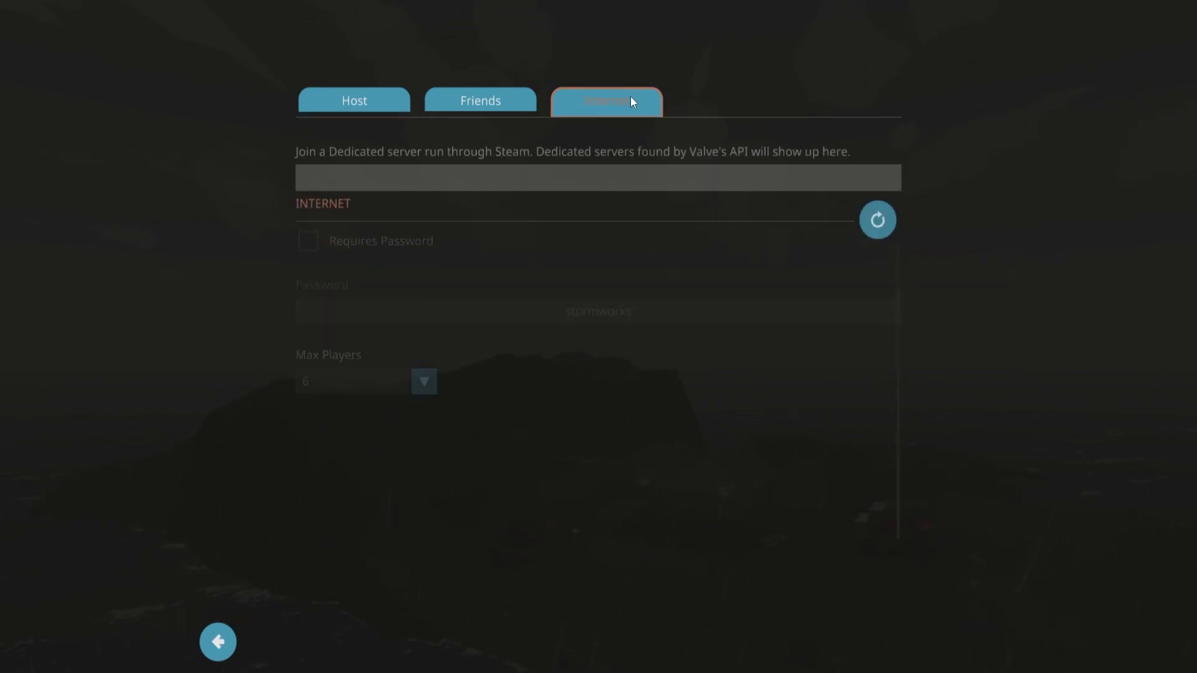
Search the Internet list for server 45c29766 and refresh to show its 0/16 entry.
click(596, 167)
text(A BisectHosting Server  45c29766)
click(655, 193)
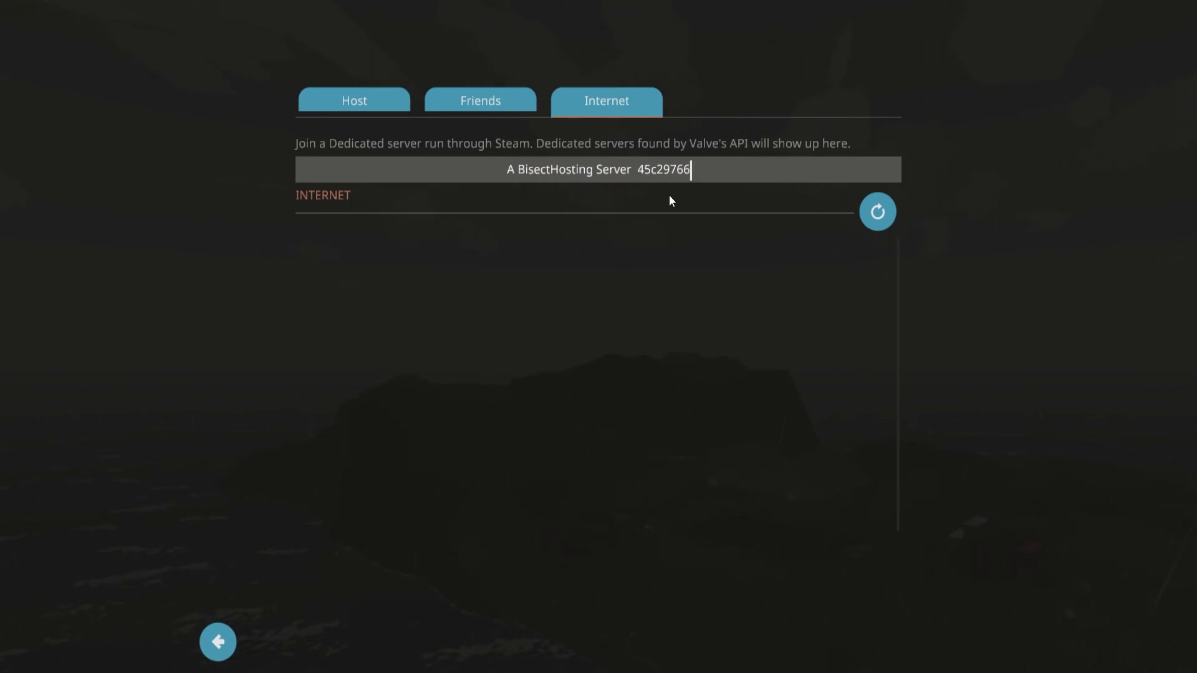
click(878, 212)
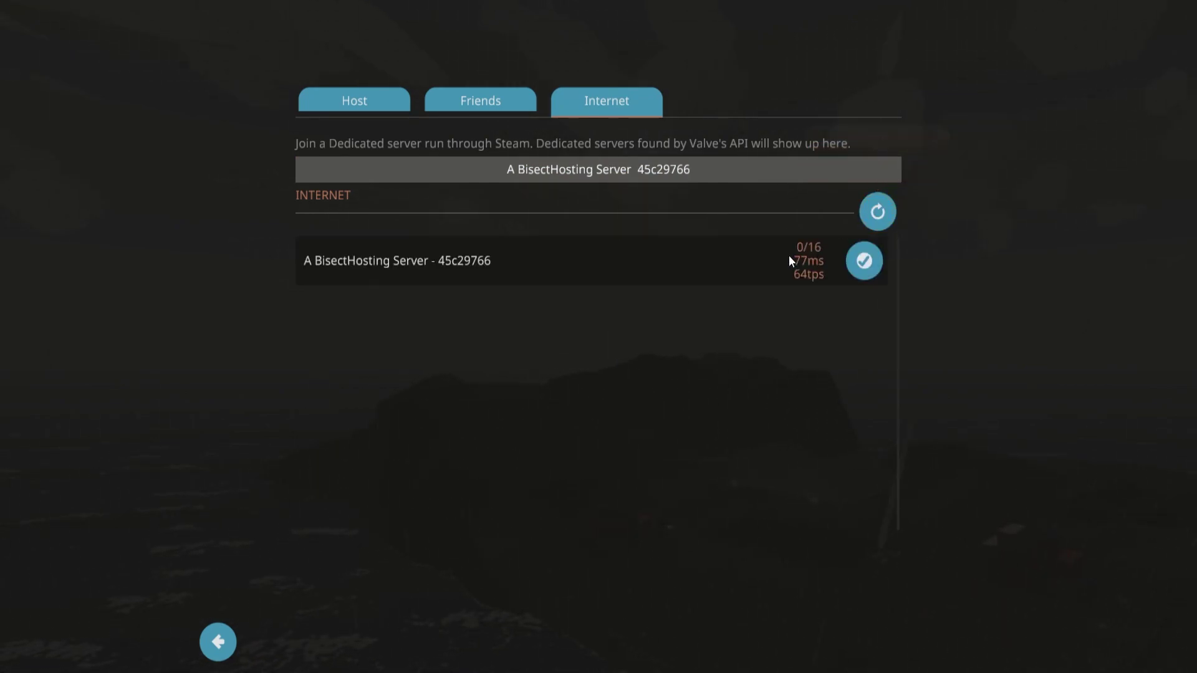